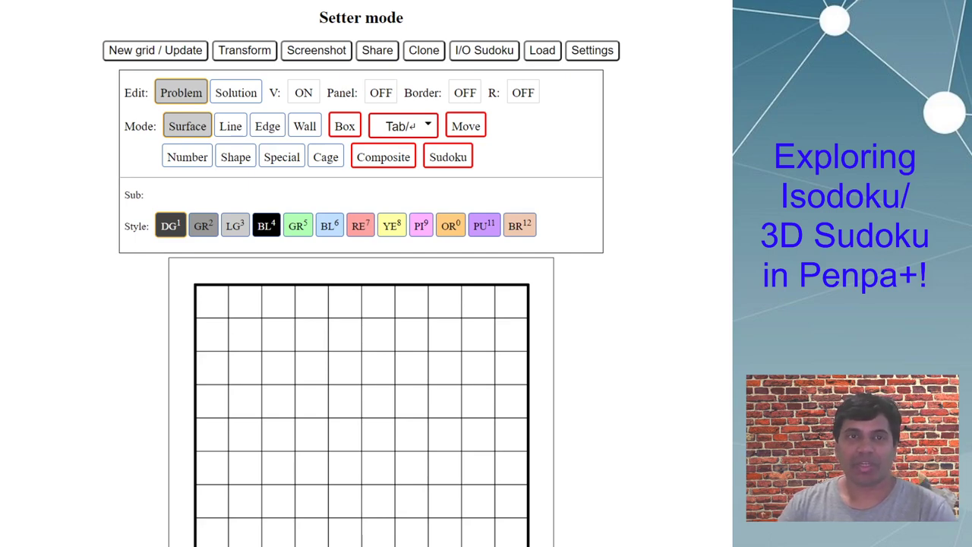
# - Create a new Cube board with side 4, confirm the reset, then go to the Isodoku examples
pyautogui.click(154, 53)
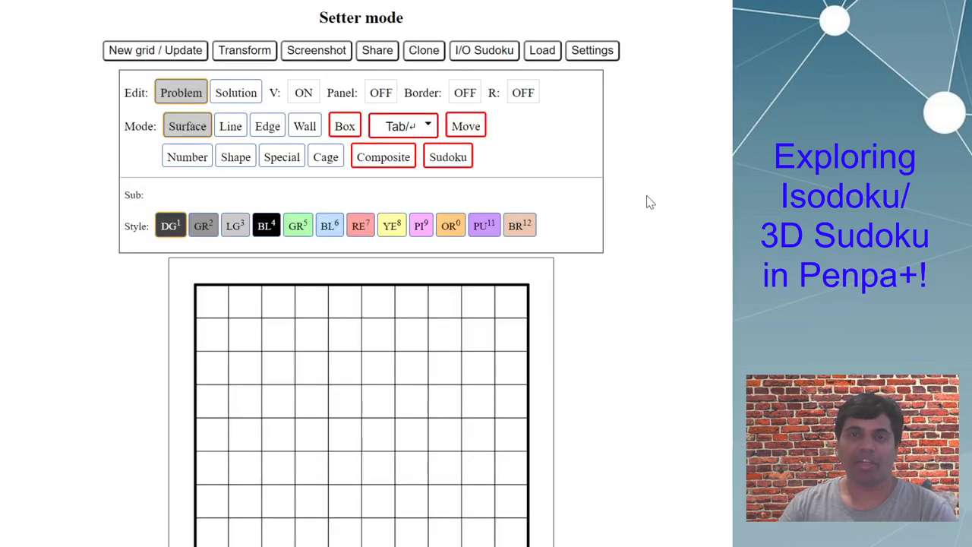
pyautogui.click(521, 164)
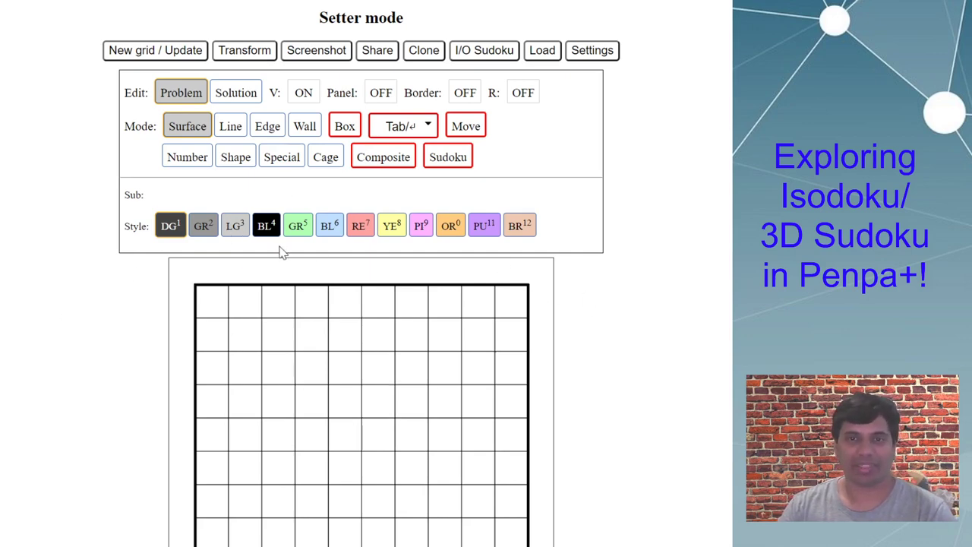
pyautogui.click(144, 53)
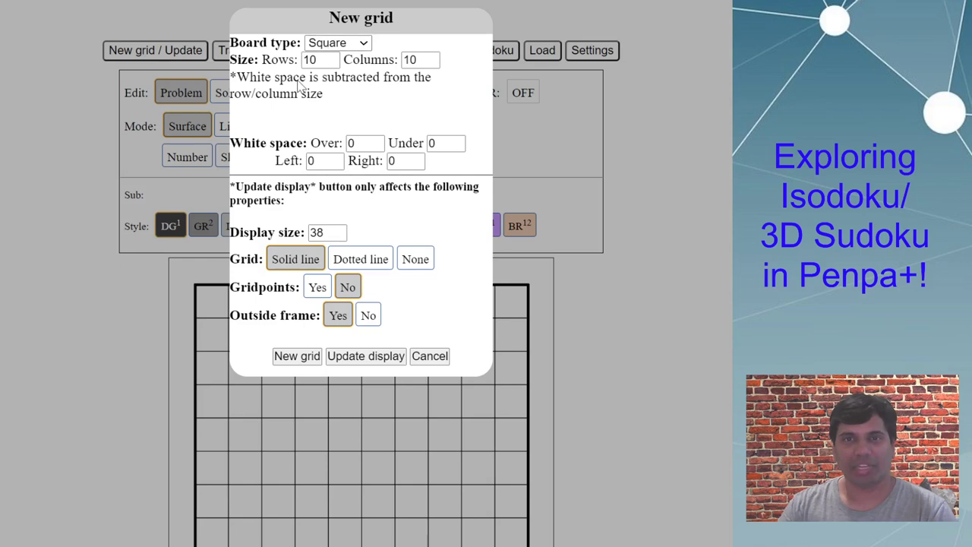
pyautogui.click(317, 115)
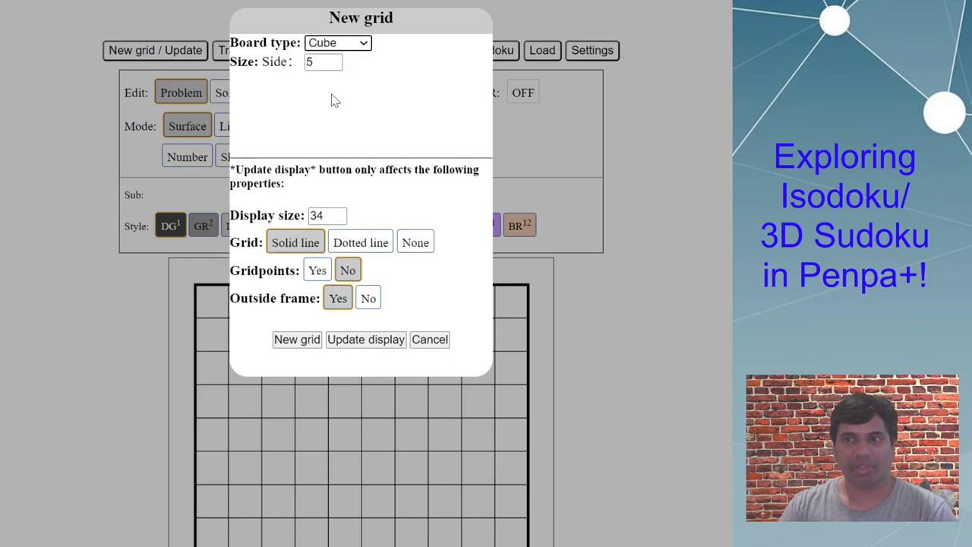
pyautogui.moveTo(320, 67); pyautogui.dragTo(303, 69)
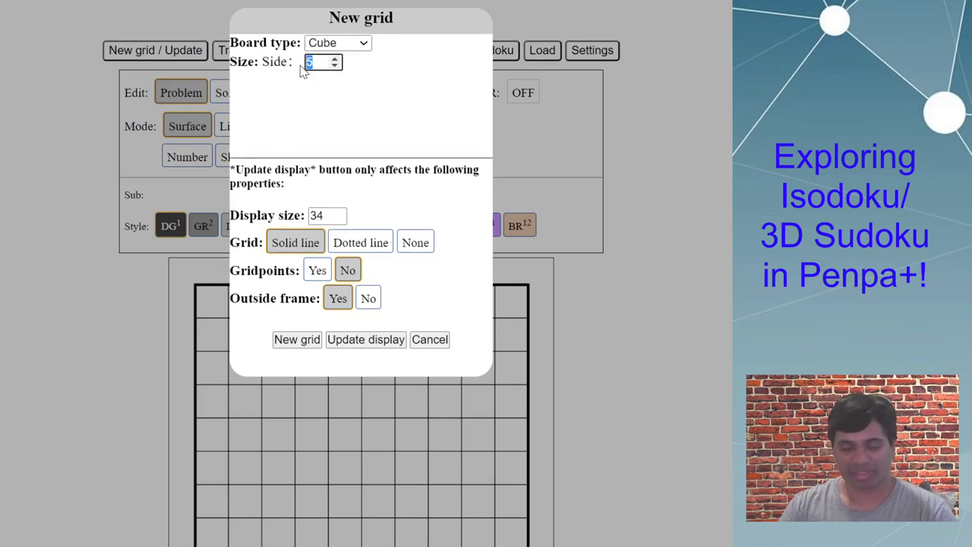
pyautogui.write('4')
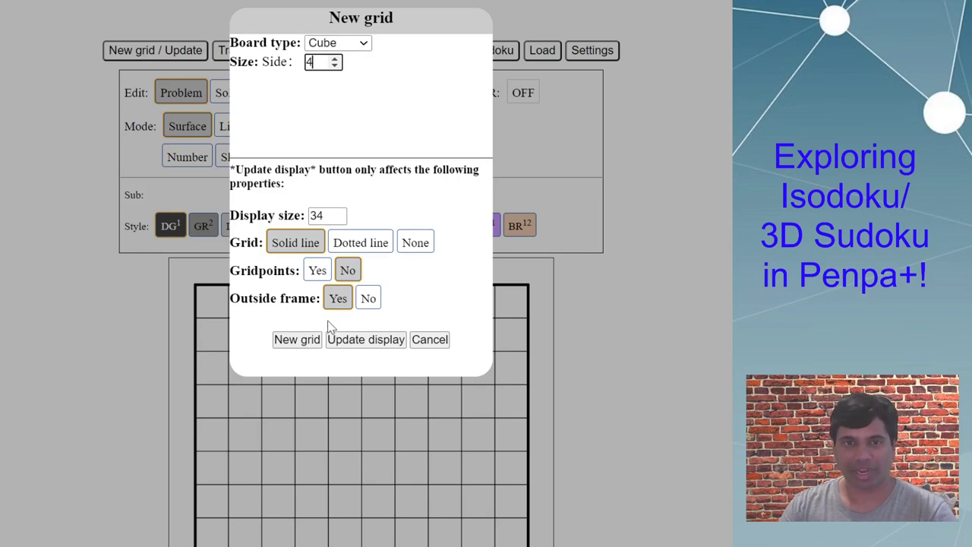
pyautogui.click(309, 342)
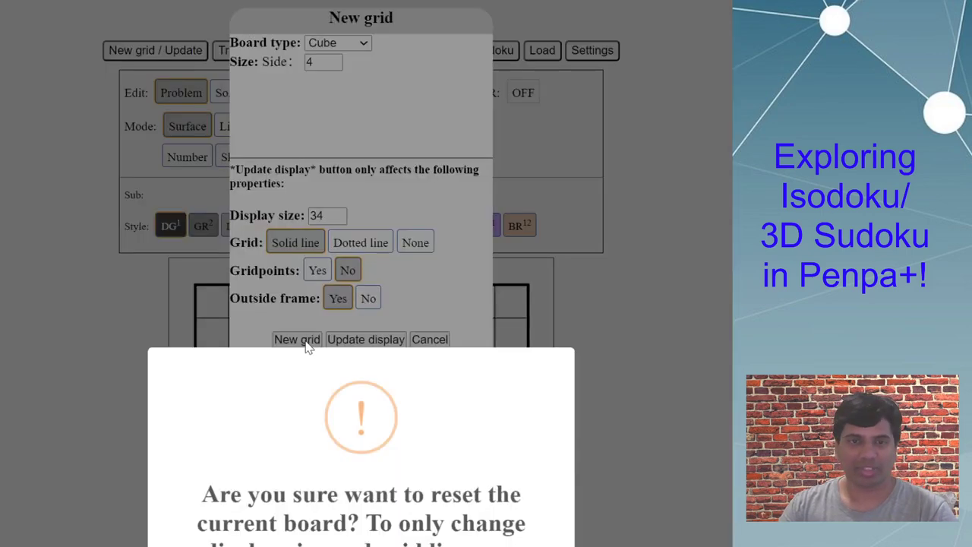
pyautogui.press('Return')
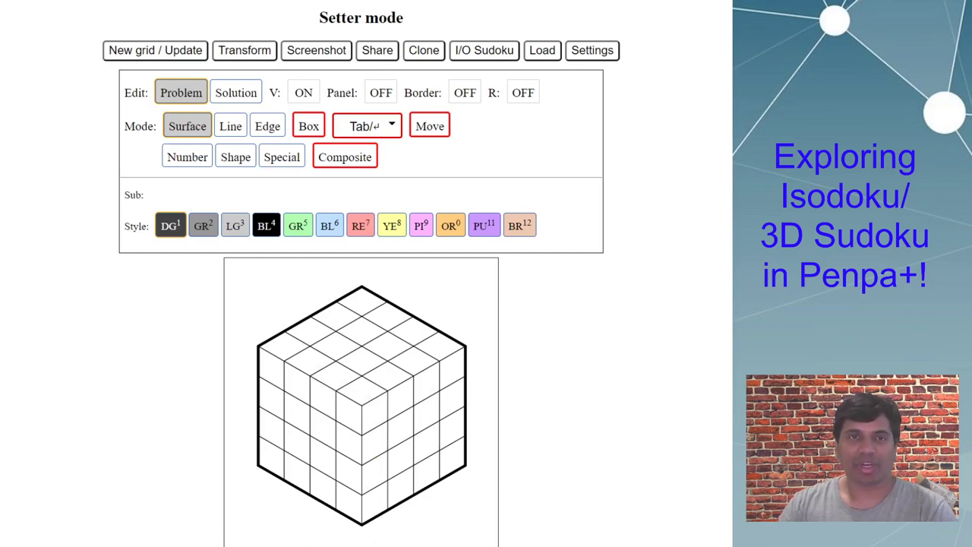
pyautogui.hotkey('ctrl', 'Tab')
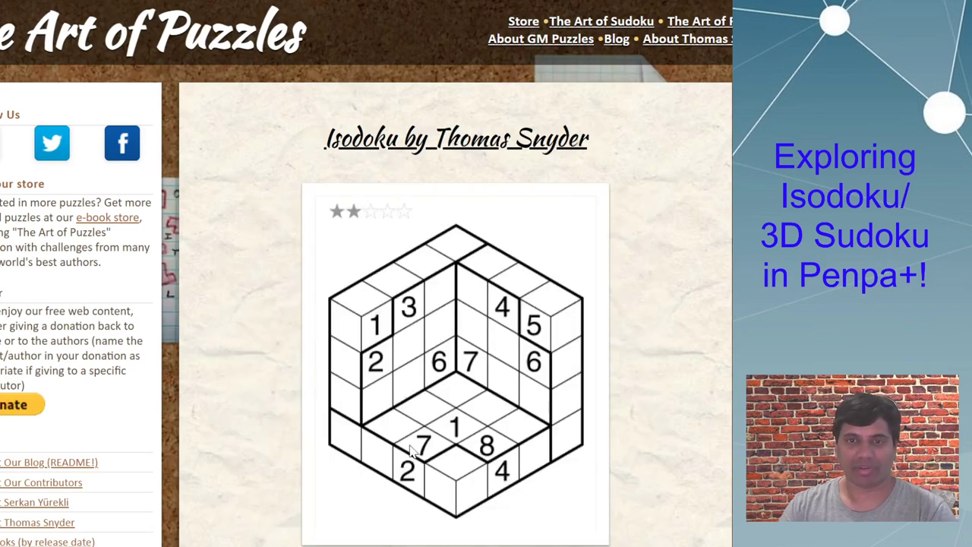
# - Scroll up and down through the Isodoku example puzzles on the GM Puzzles page
pyautogui.scroll(-15, 411, 451)
pyautogui.scroll(15, 417, 443)
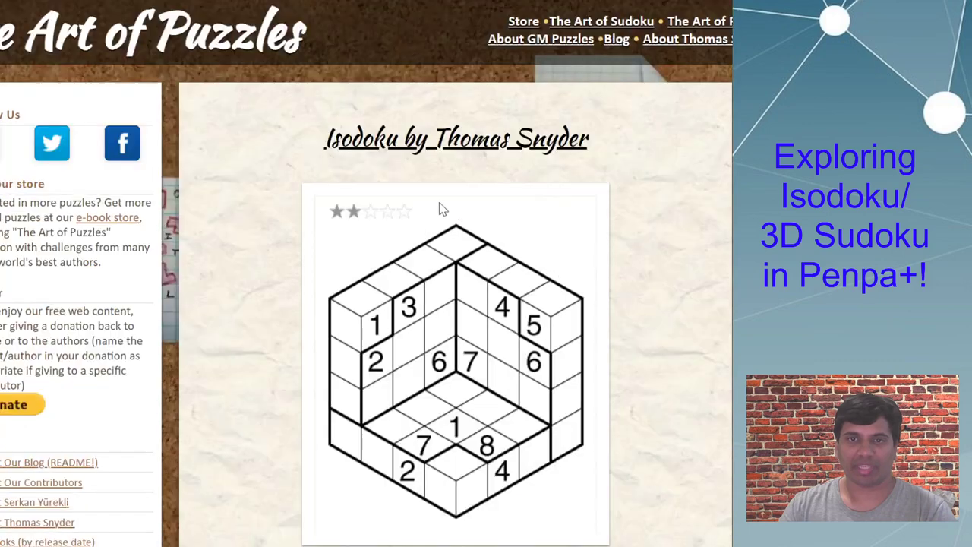
pyautogui.scroll(-15, 458, 437)
pyautogui.scroll(-15, 430, 443)
pyautogui.scroll(5, 428, 439)
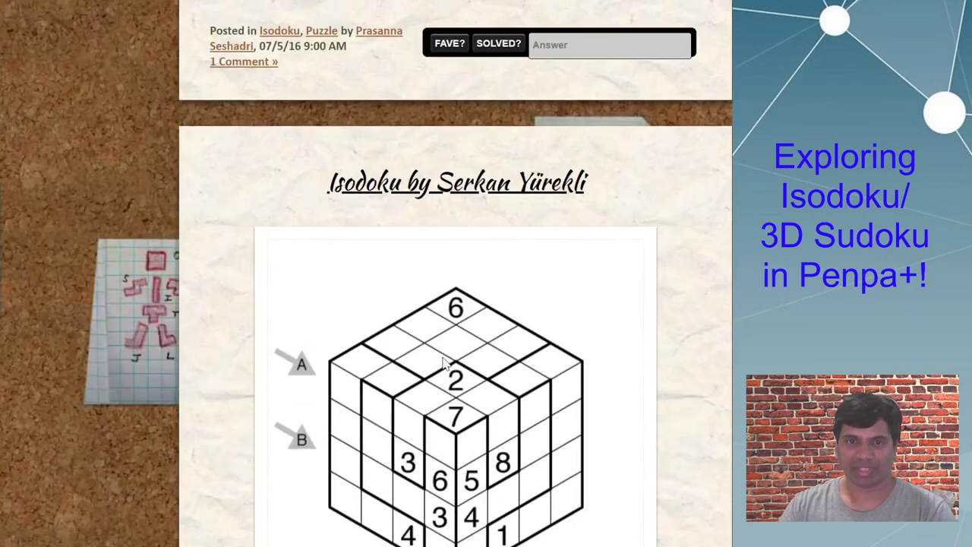
pyautogui.scroll(-10, 529, 517)
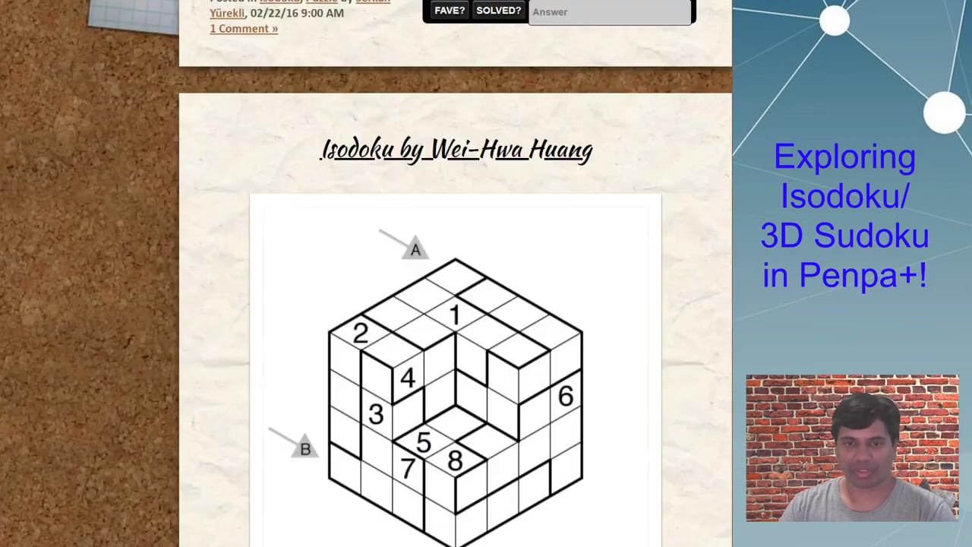
pyautogui.scroll(-10, 493, 532)
pyautogui.scroll(5, 493, 531)
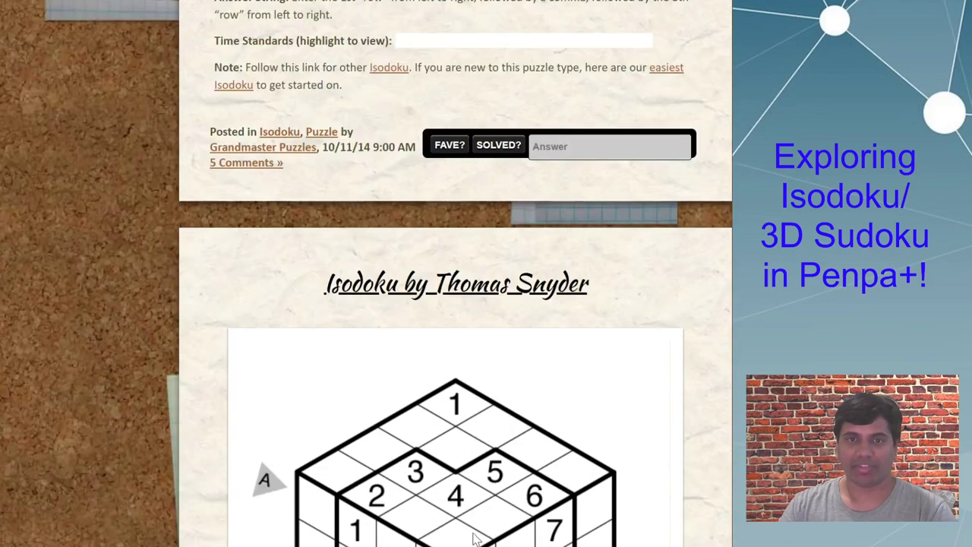
pyautogui.scroll(-15, 455, 304)
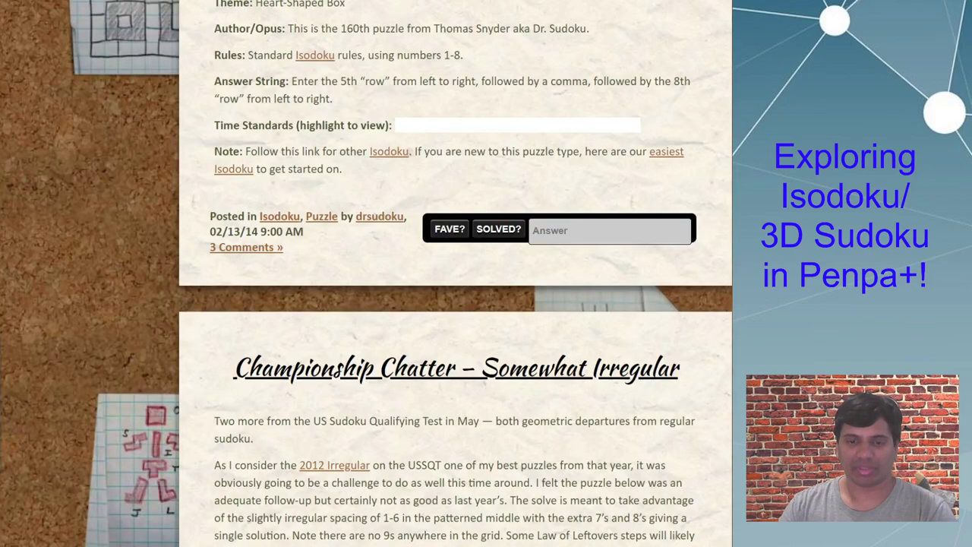
pyautogui.scroll(-5, 456, 304)
pyautogui.scroll(5, 456, 304)
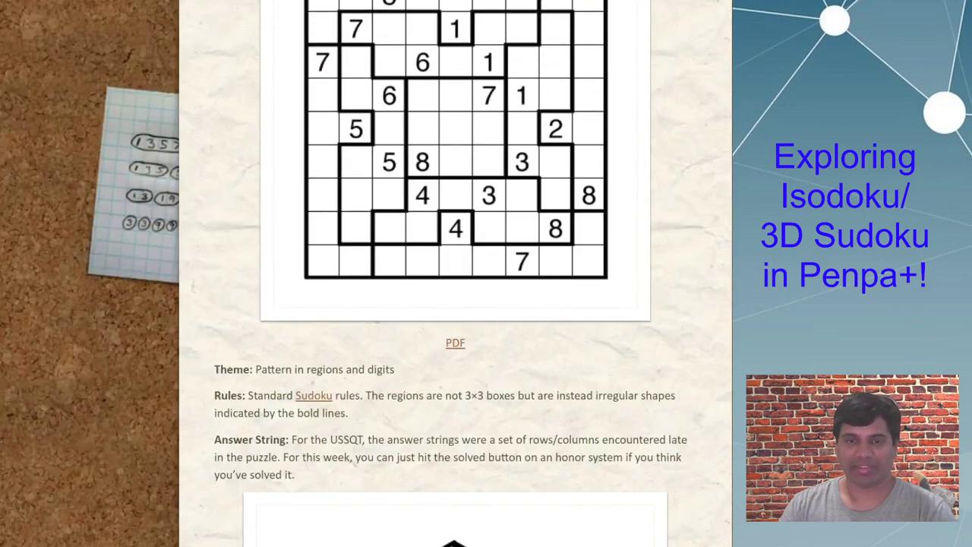
pyautogui.scroll(-8, 456, 303)
pyautogui.scroll(1, 456, 304)
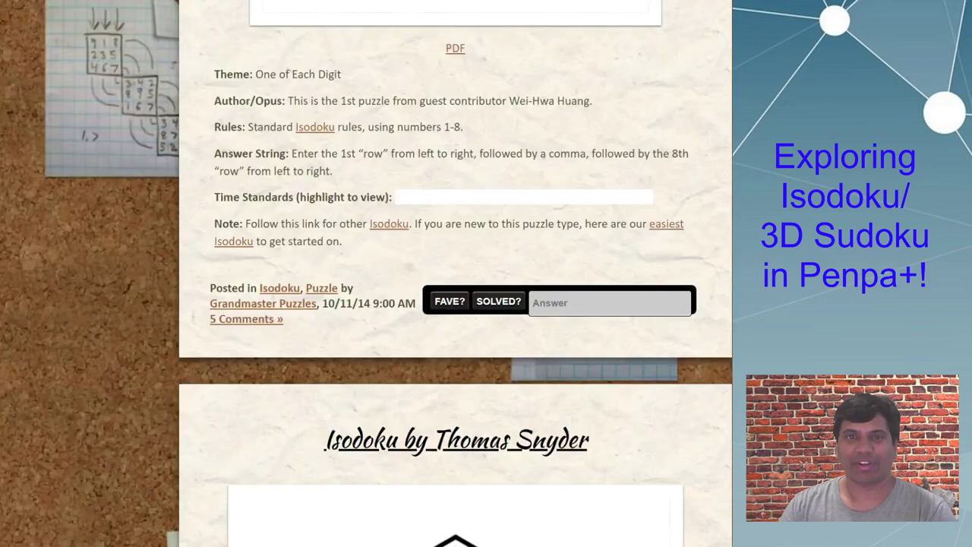
pyautogui.scroll(20, 456, 304)
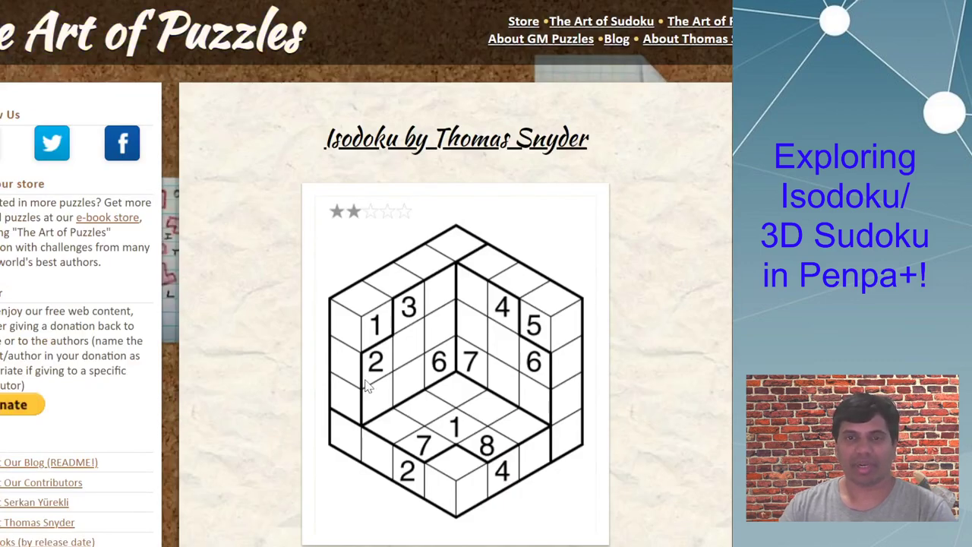
pyautogui.scroll(-10, 372, 440)
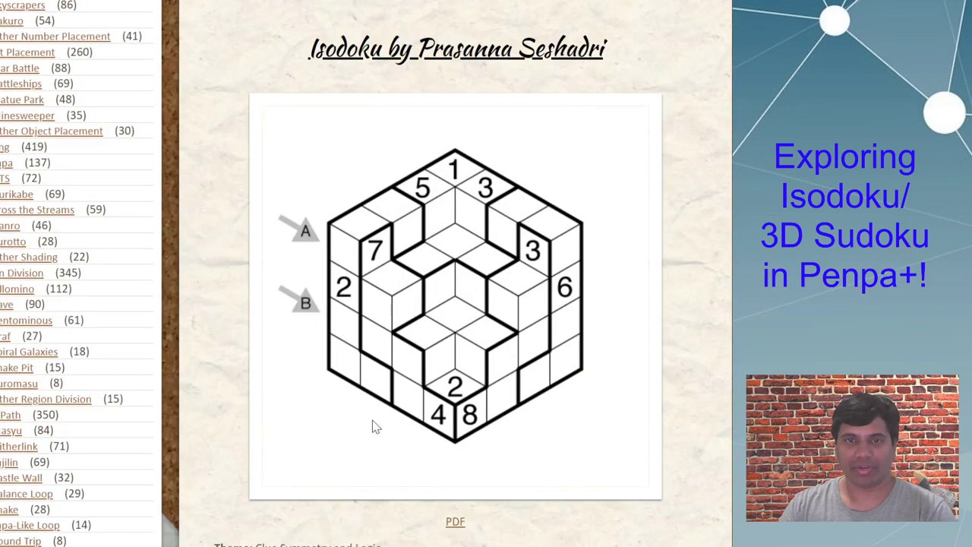
pyautogui.scroll(-3, 373, 403)
pyautogui.scroll(3, 373, 403)
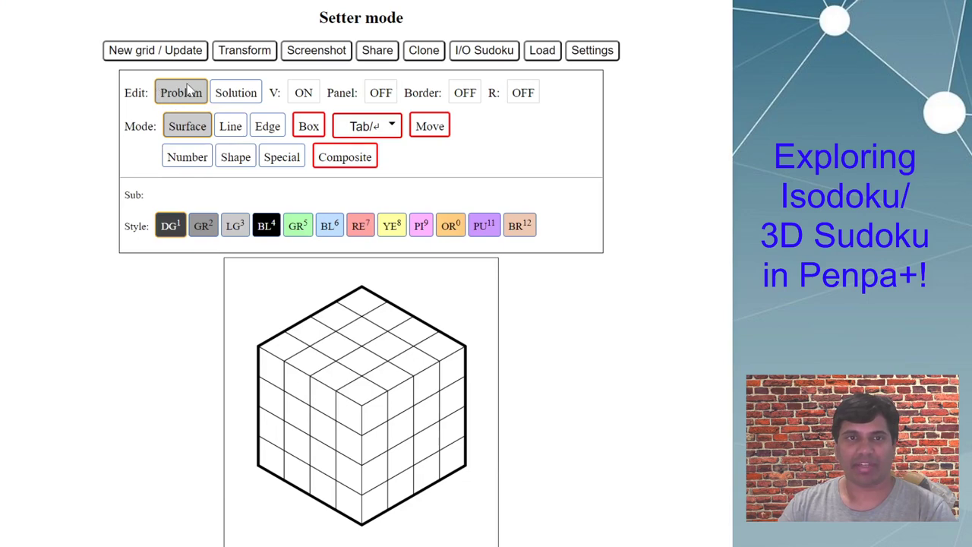
# - Leave the side-4 cube grid unchanged and switch to Edge mode
pyautogui.click(163, 56)
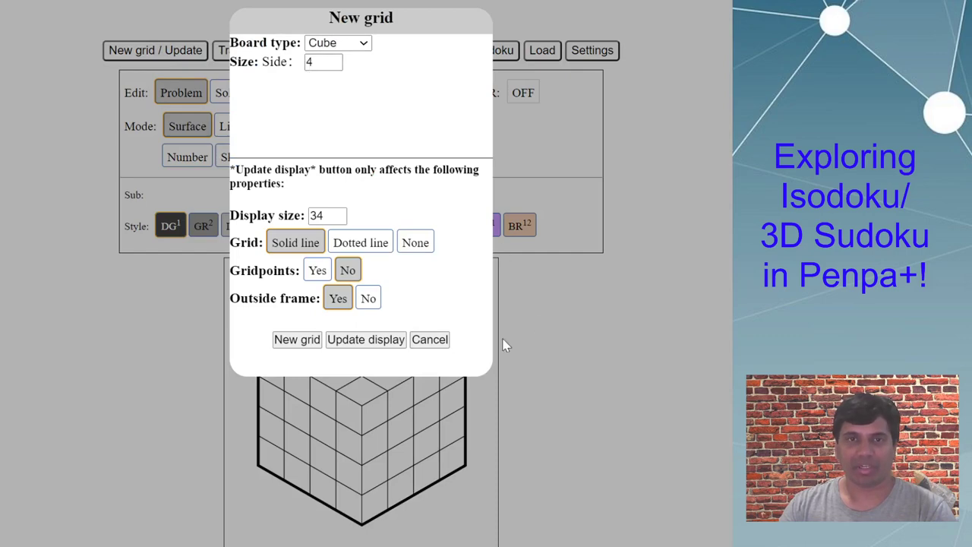
pyautogui.click(540, 349)
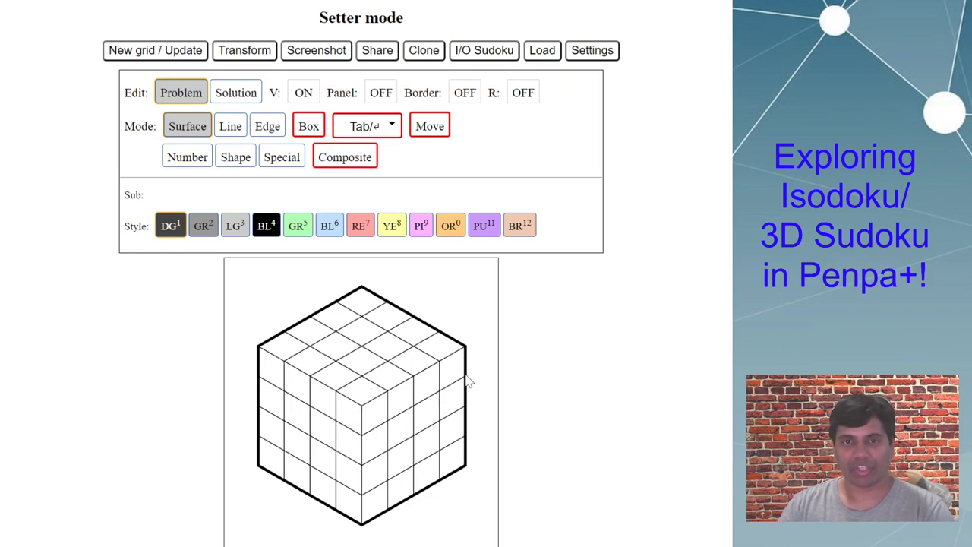
pyautogui.click(267, 127)
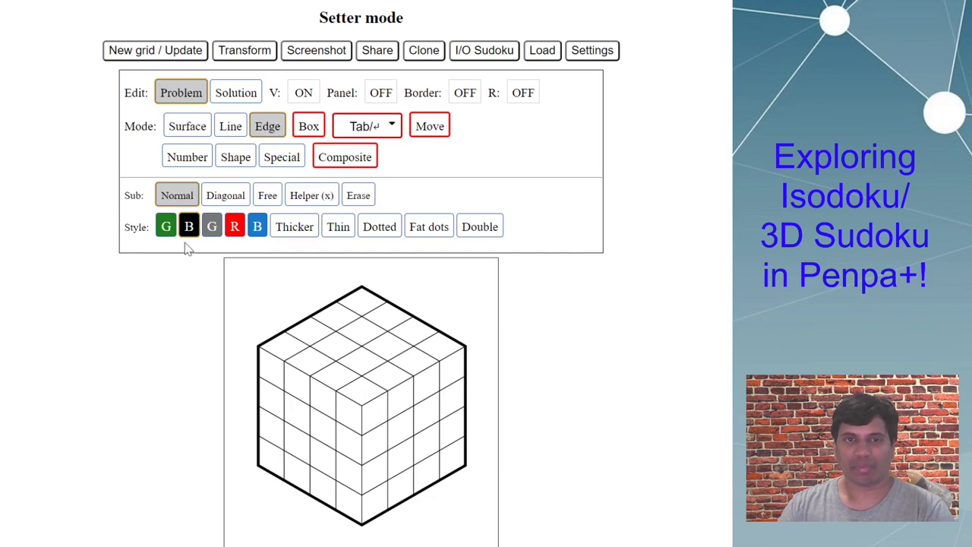
# - Draw four thick edge borders: two across the top face, one down each side face
pyautogui.moveTo(282, 371)
pyautogui.mouseDown()
pyautogui.moveTo(362, 402)
pyautogui.moveTo(408, 388)
pyautogui.moveTo(465, 346)
pyautogui.mouseUp()
pyautogui.moveTo(312, 377)
pyautogui.mouseDown()
pyautogui.moveTo(418, 334)
pyautogui.moveTo(387, 341)
pyautogui.moveTo(408, 325)
pyautogui.mouseUp()
pyautogui.moveTo(314, 386)
pyautogui.mouseDown()
pyautogui.moveTo(311, 467)
pyautogui.moveTo(360, 523)
pyautogui.moveTo(363, 410)
pyautogui.moveTo(360, 510)
pyautogui.mouseUp()
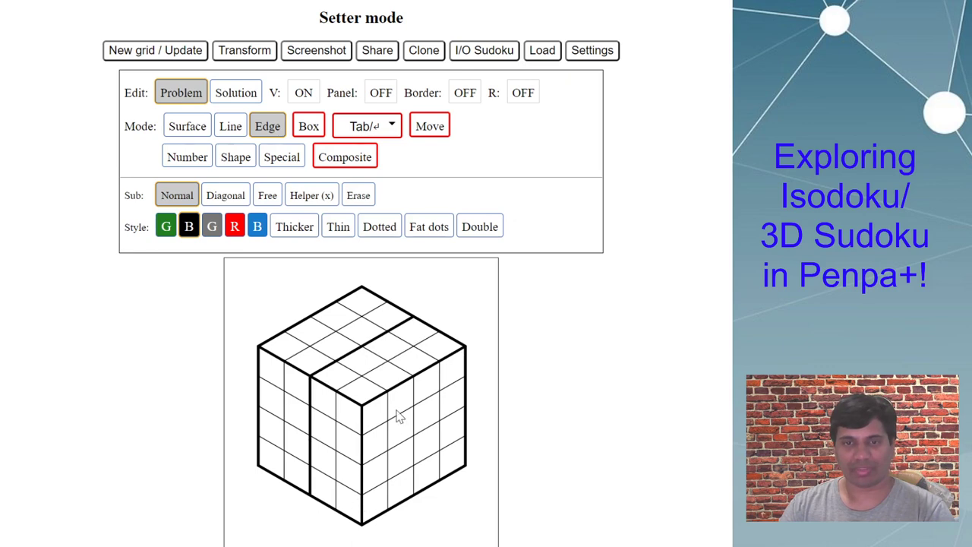
pyautogui.moveTo(417, 386); pyautogui.dragTo(416, 507)
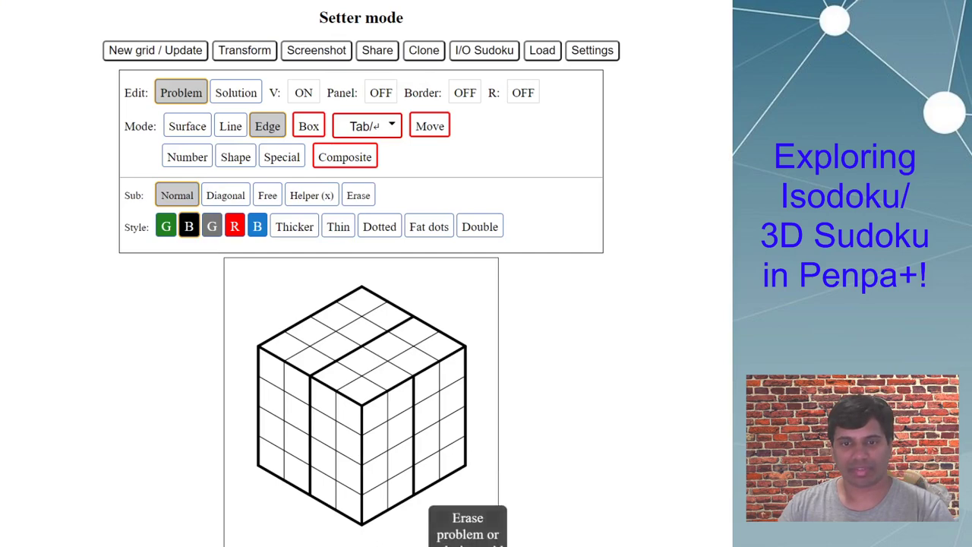
# - Erase all drawn borders, then set Grid to None so only the hexagon outline remains
pyautogui.click(467, 543)
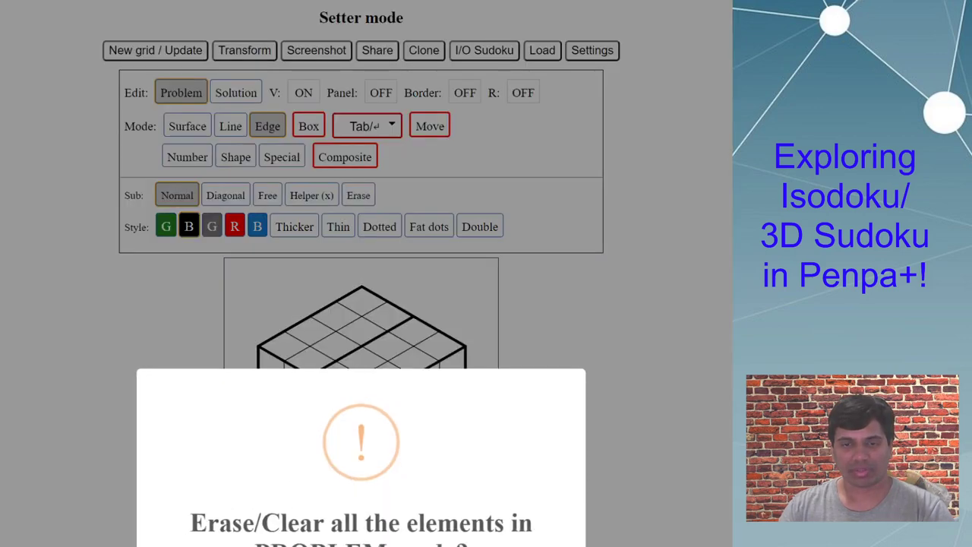
pyautogui.click(361, 544)
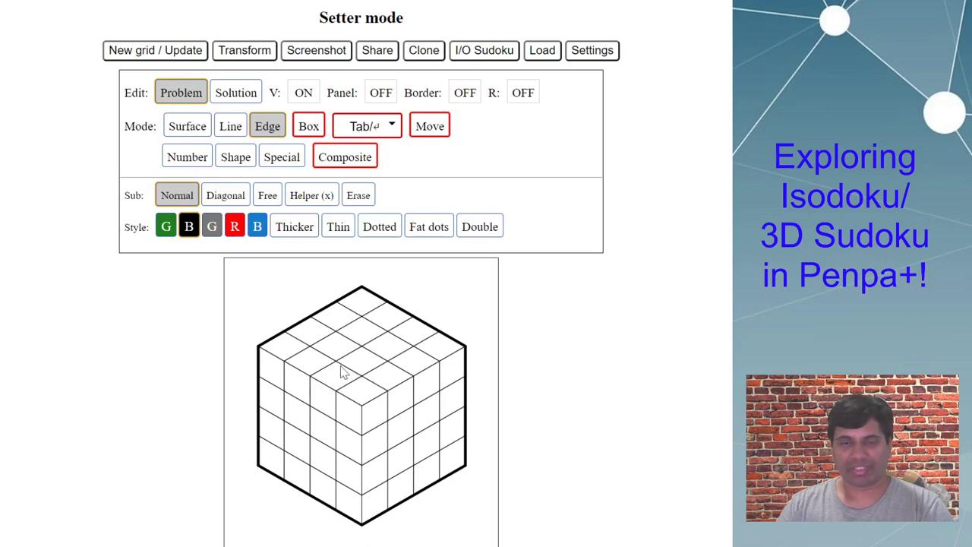
pyautogui.click(153, 53)
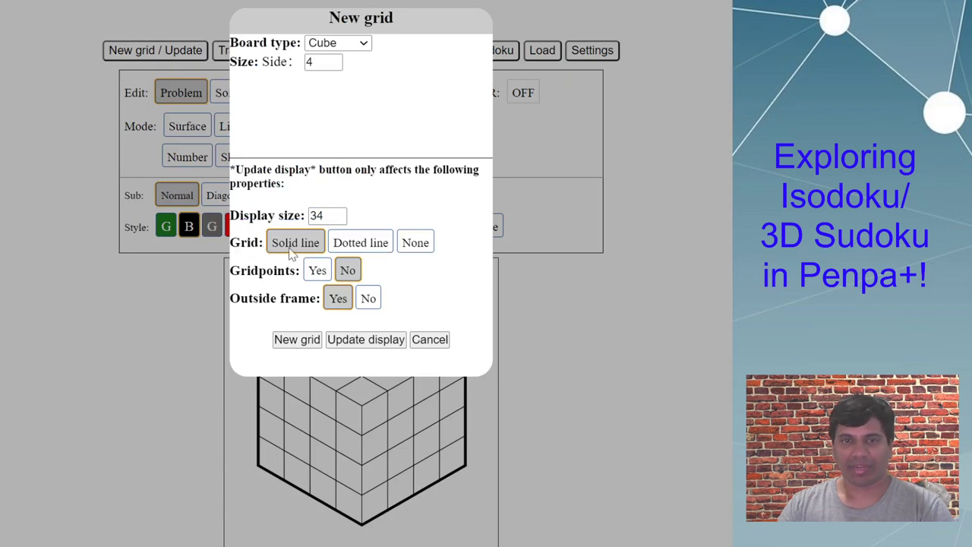
pyautogui.click(416, 246)
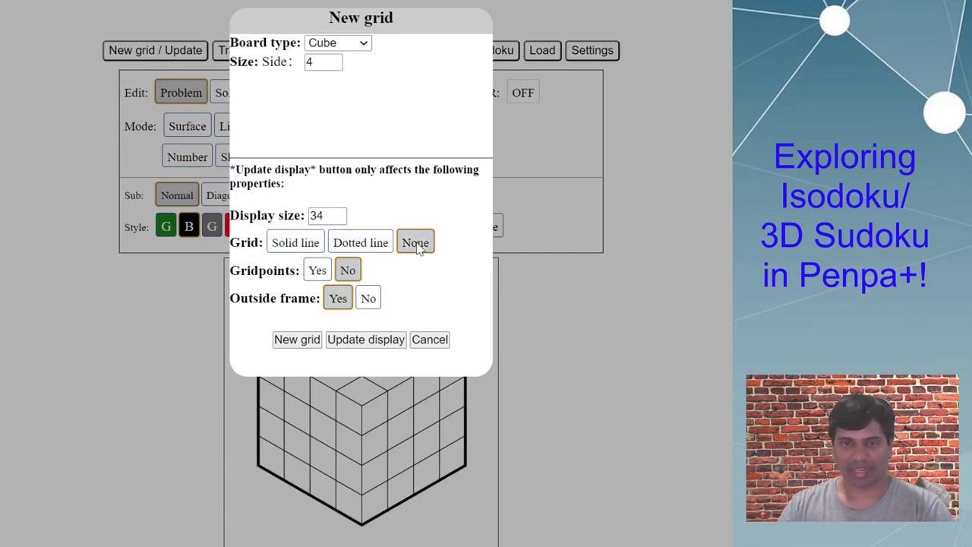
pyautogui.click(368, 344)
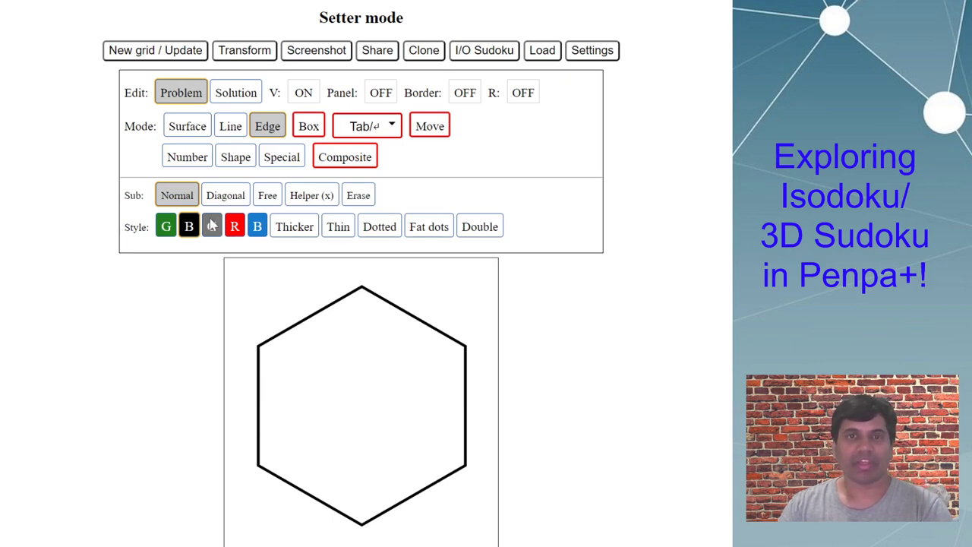
# - Set Gridpoints to Yes and update the display to show dots inside the hexagon
pyautogui.click(173, 51)
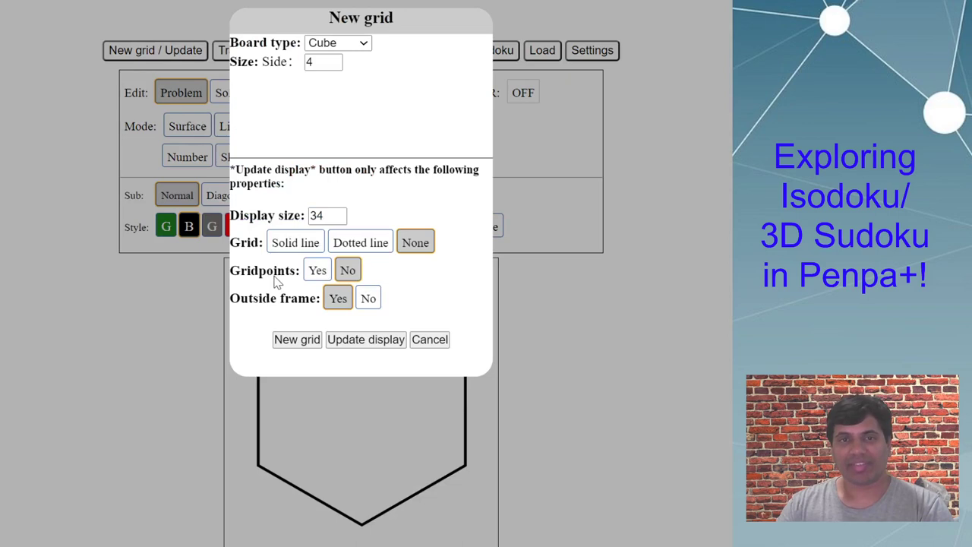
pyautogui.click(314, 273)
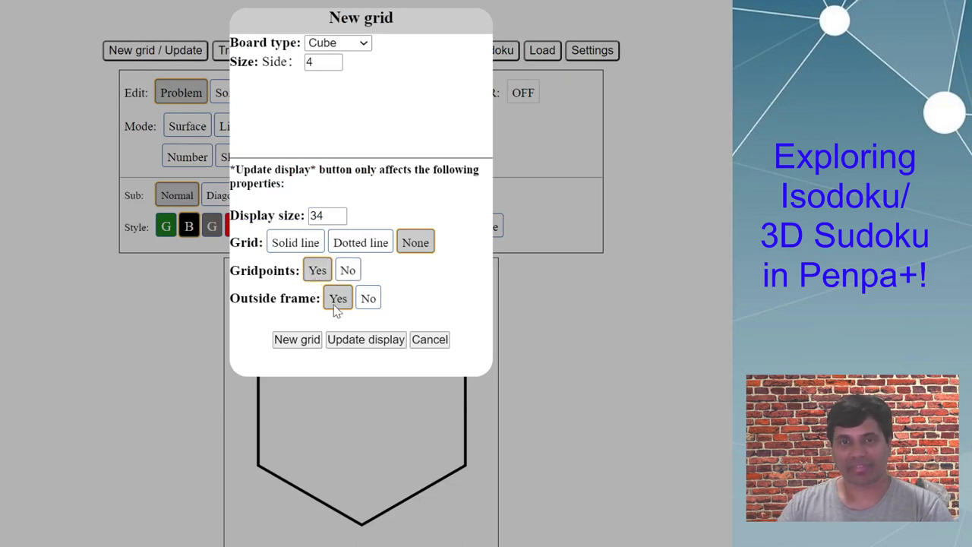
pyautogui.click(354, 344)
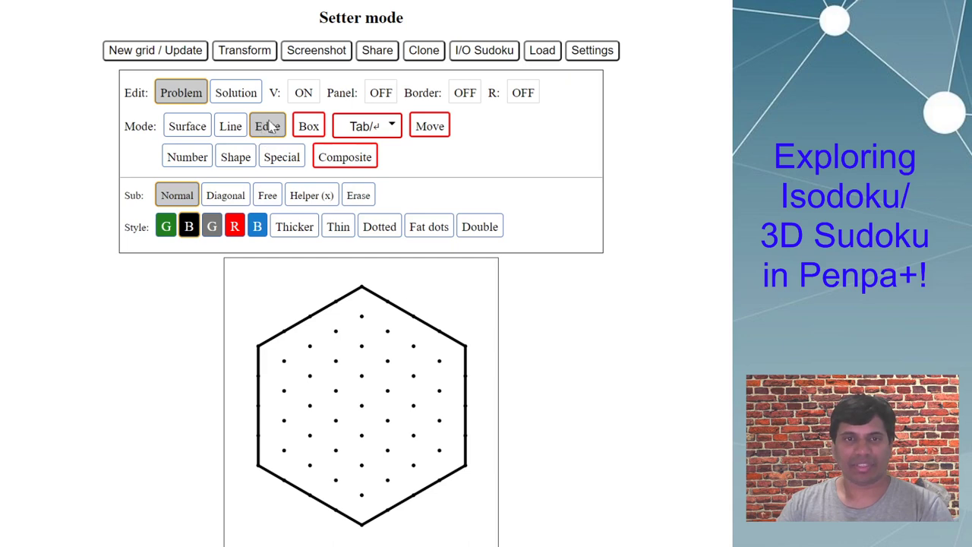
# - Switch Edge drawing to the Free sub-mode, testing one line and undoing it
pyautogui.click(270, 199)
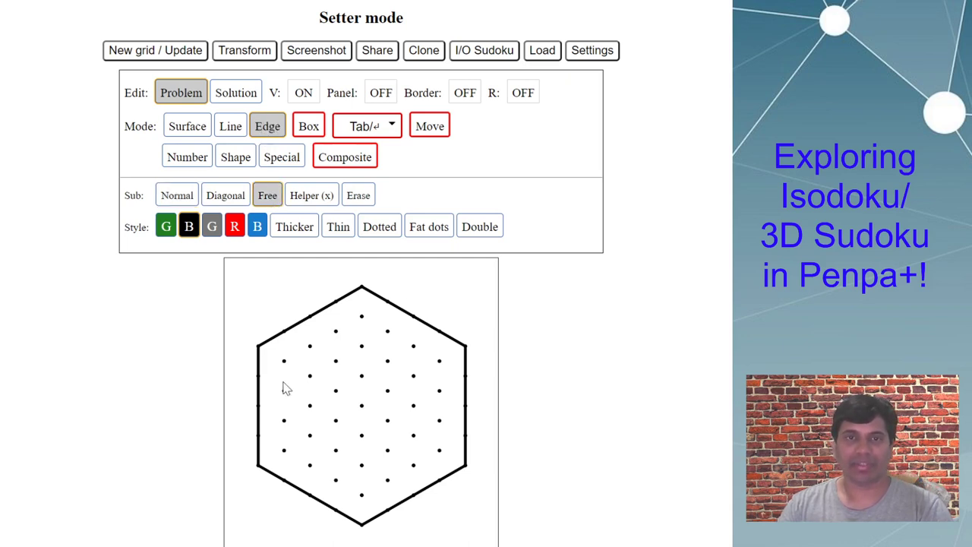
pyautogui.moveTo(282, 363); pyautogui.dragTo(388, 331)
pyautogui.hotkey('ctrl', 'z')
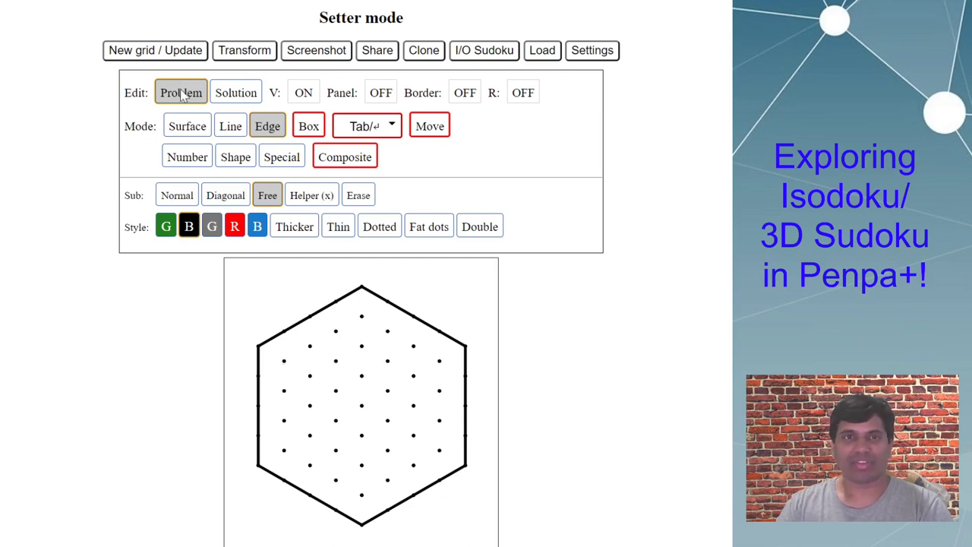
pyautogui.click(168, 56)
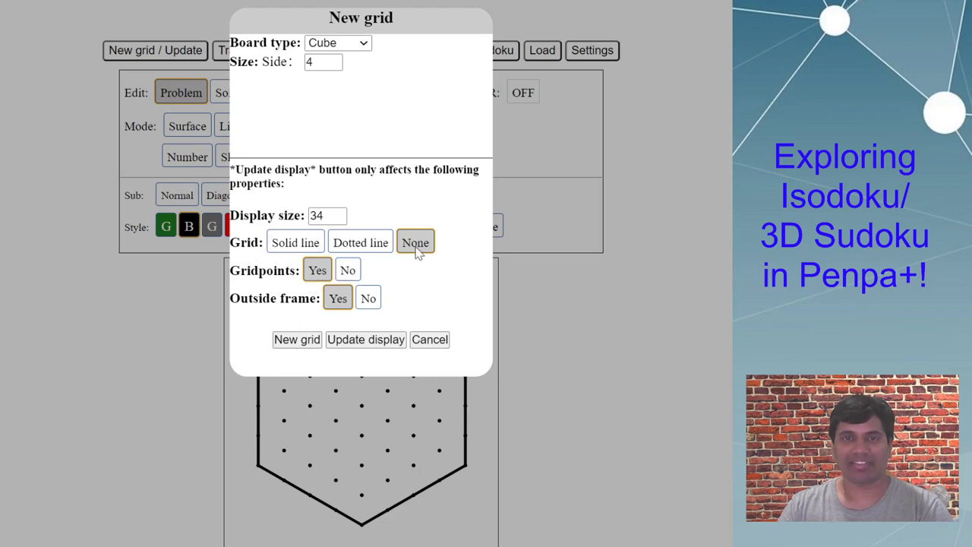
pyautogui.click(426, 340)
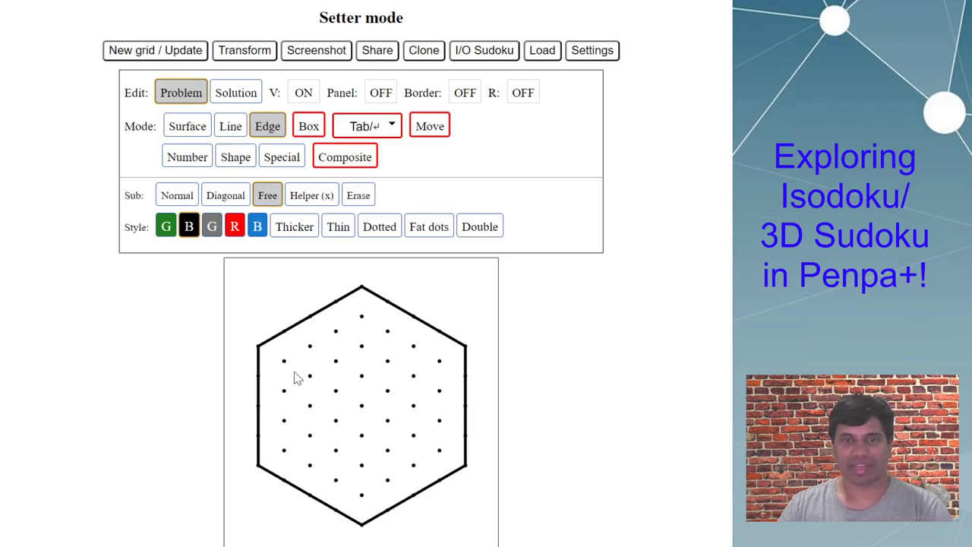
# - Draw thick free-form borders on the left and right sides and around the central region
pyautogui.moveTo(285, 367)
pyautogui.mouseDown()
pyautogui.moveTo(278, 454)
pyautogui.moveTo(310, 467)
pyautogui.moveTo(316, 494)
pyautogui.mouseUp()
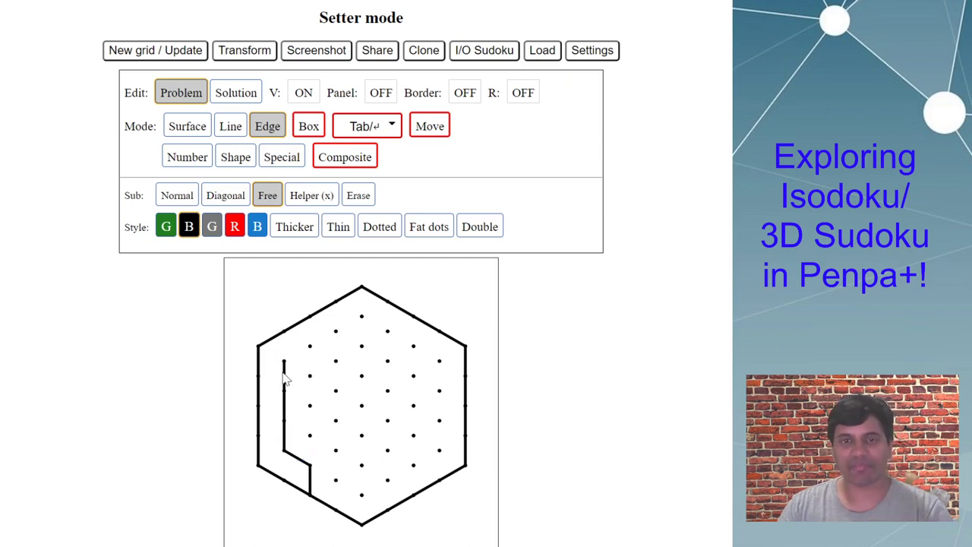
pyautogui.moveTo(285, 364)
pyautogui.mouseDown()
pyautogui.moveTo(313, 347)
pyautogui.moveTo(310, 389)
pyautogui.moveTo(337, 420)
pyautogui.moveTo(340, 396)
pyautogui.moveTo(337, 434)
pyautogui.moveTo(311, 434)
pyautogui.moveTo(312, 448)
pyautogui.moveTo(336, 455)
pyautogui.moveTo(336, 486)
pyautogui.moveTo(361, 494)
pyautogui.moveTo(362, 524)
pyautogui.moveTo(362, 495)
pyautogui.moveTo(389, 481)
pyautogui.moveTo(395, 456)
pyautogui.moveTo(425, 449)
pyautogui.moveTo(390, 422)
pyautogui.mouseUp()
pyautogui.moveTo(390, 421)
pyautogui.mouseDown()
pyautogui.moveTo(393, 403)
pyautogui.moveTo(420, 385)
pyautogui.moveTo(417, 350)
pyautogui.moveTo(445, 364)
pyautogui.moveTo(443, 447)
pyautogui.moveTo(449, 361)
pyautogui.moveTo(440, 449)
pyautogui.moveTo(413, 464)
pyautogui.moveTo(412, 508)
pyautogui.mouseUp()
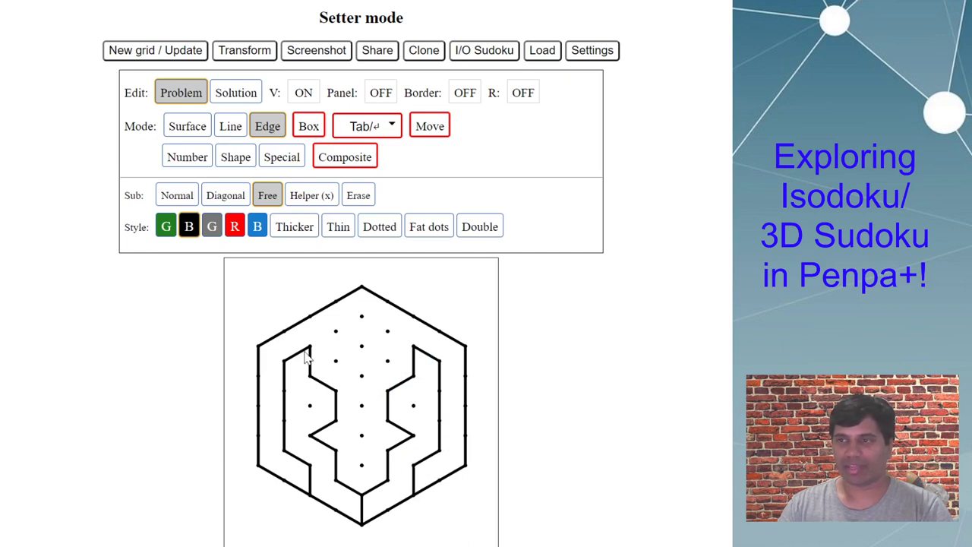
pyautogui.moveTo(307, 325)
pyautogui.mouseDown()
pyautogui.moveTo(339, 333)
pyautogui.moveTo(342, 369)
pyautogui.moveTo(311, 375)
pyautogui.moveTo(360, 375)
pyautogui.moveTo(389, 405)
pyautogui.moveTo(413, 373)
pyautogui.moveTo(387, 361)
pyautogui.moveTo(393, 370)
pyautogui.moveTo(387, 330)
pyautogui.moveTo(413, 323)
pyautogui.moveTo(410, 329)
pyautogui.mouseUp()
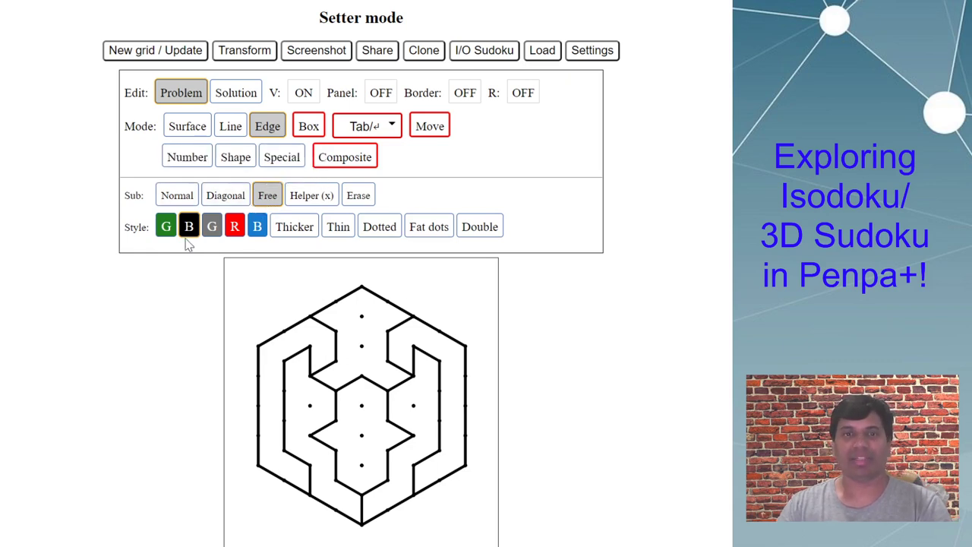
# - Switch to Thin style and draw thin cell lines in the top region, undoing one misplaced line
pyautogui.click(341, 231)
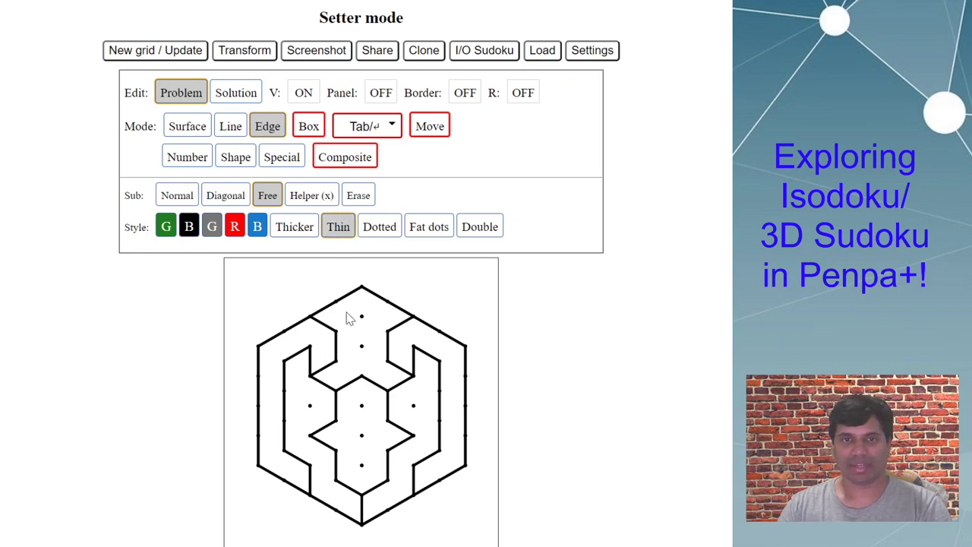
pyautogui.moveTo(359, 322); pyautogui.dragTo(363, 380)
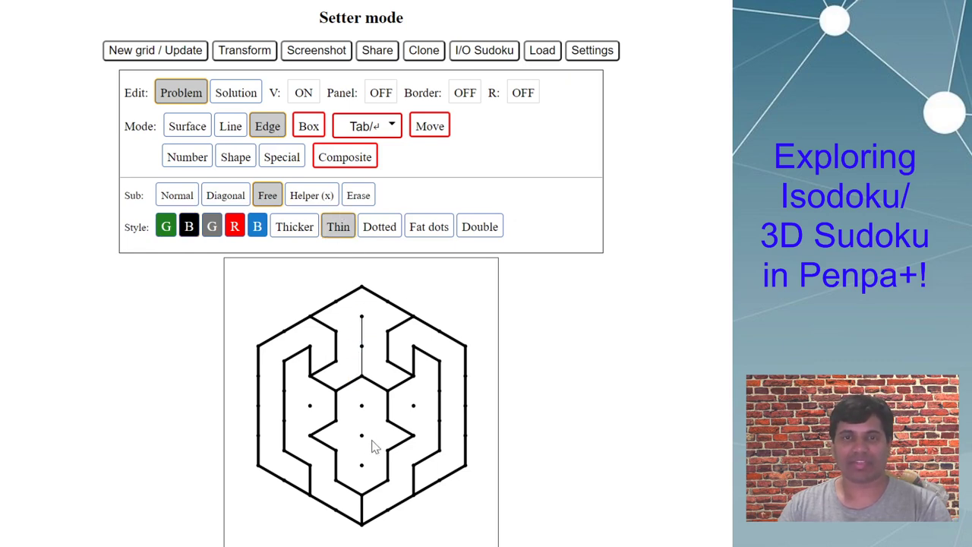
pyautogui.hotkey('ctrl', 'z')
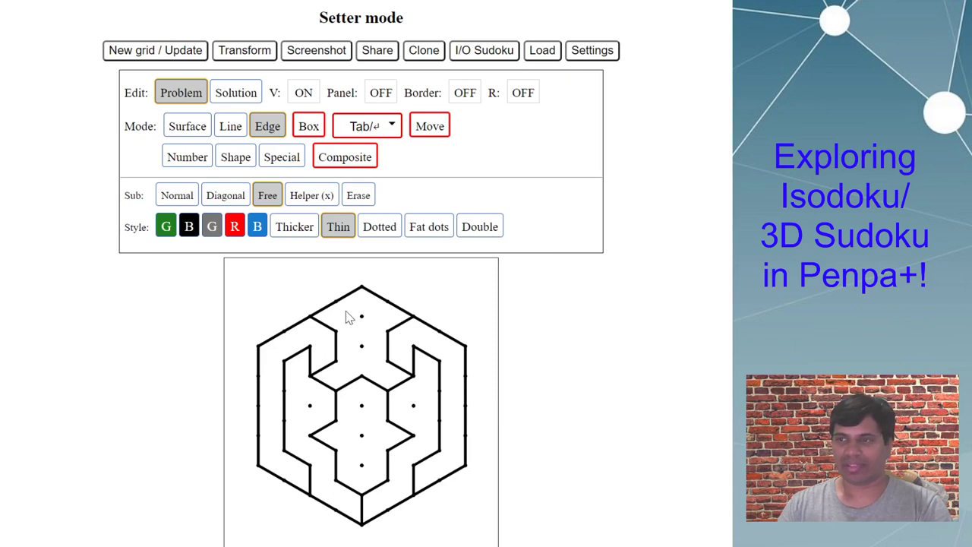
pyautogui.moveTo(340, 303)
pyautogui.mouseDown()
pyautogui.moveTo(387, 331)
pyautogui.moveTo(364, 314)
pyautogui.moveTo(387, 302)
pyautogui.moveTo(363, 346)
pyautogui.moveTo(337, 359)
pyautogui.moveTo(364, 347)
pyautogui.moveTo(387, 361)
pyautogui.moveTo(320, 377)
pyautogui.mouseUp()
pyautogui.moveTo(298, 343); pyautogui.dragTo(284, 332)
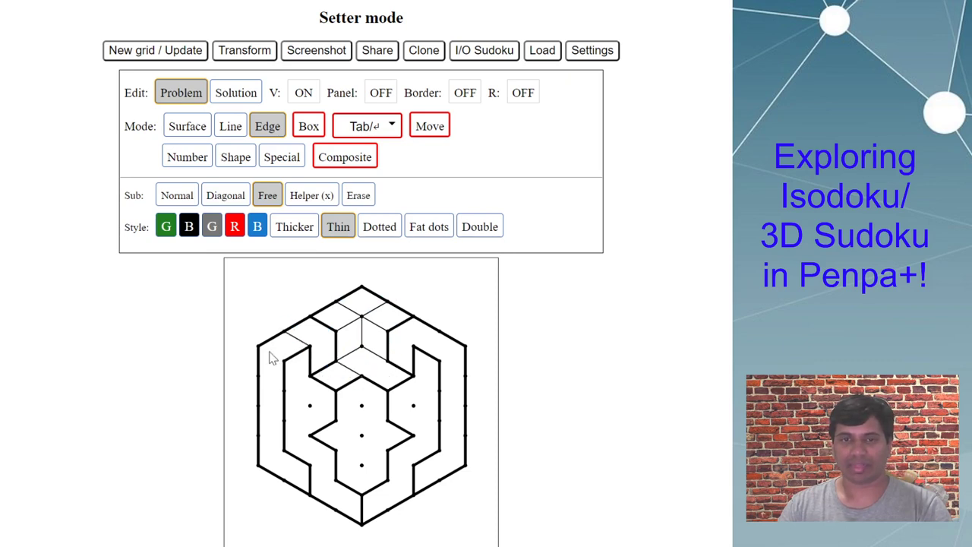